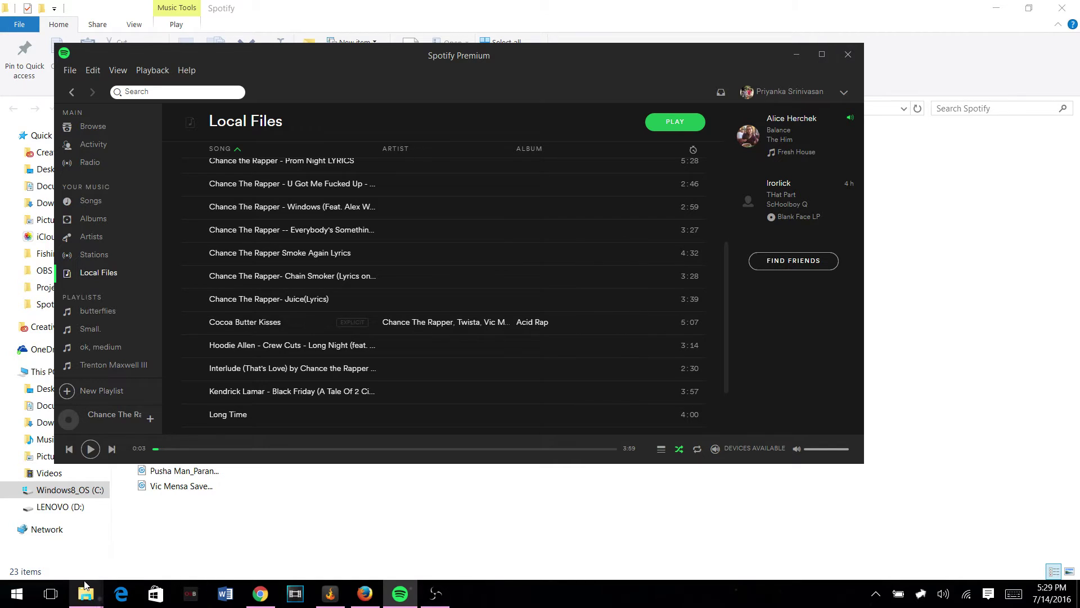
- Check a track file's right-click options in the Music folder in File Explorer
{"action": "left_click", "coordinate": [165, 554]}
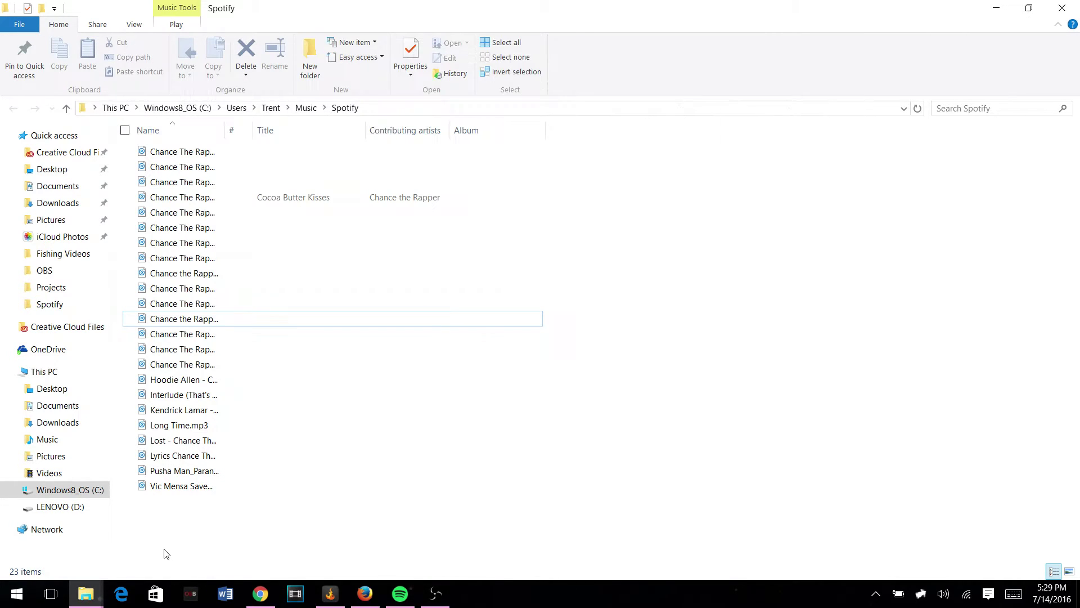
{"action": "right_click", "coordinate": [228, 237]}
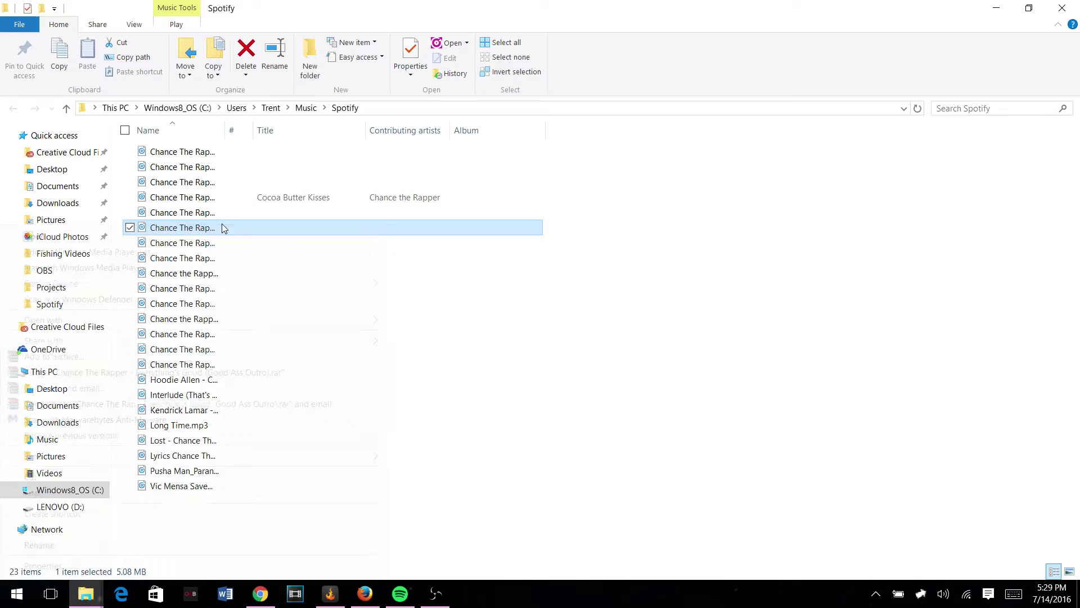
{"action": "left_click", "coordinate": [404, 596]}
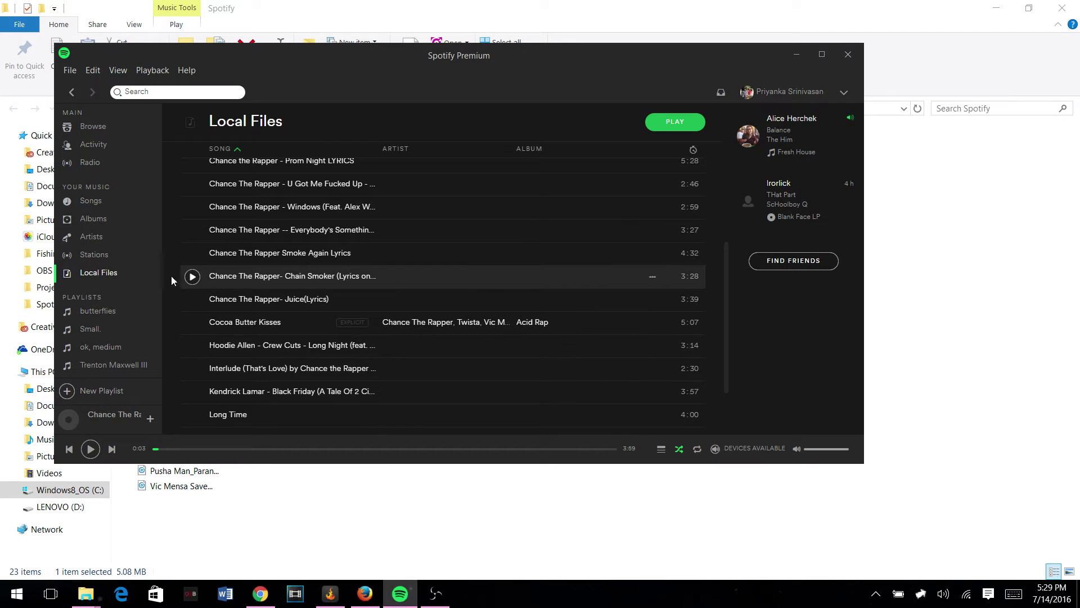
- Switch off the C:\Users\Trent\Music\Spotify local-files source in Spotify settings
{"action": "left_click", "coordinate": [93, 69]}
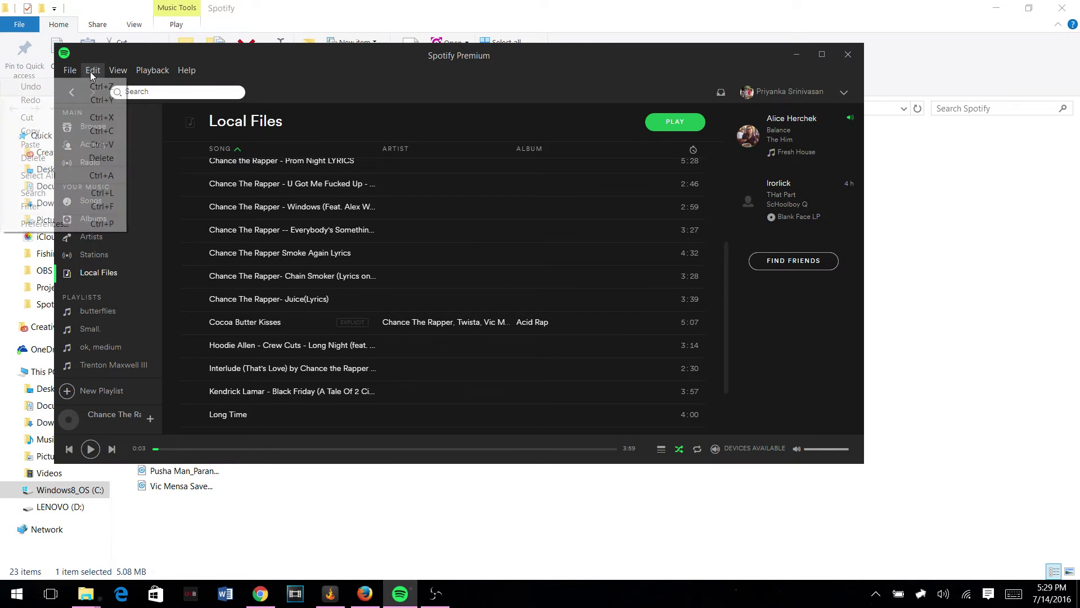
{"action": "left_click", "coordinate": [104, 223]}
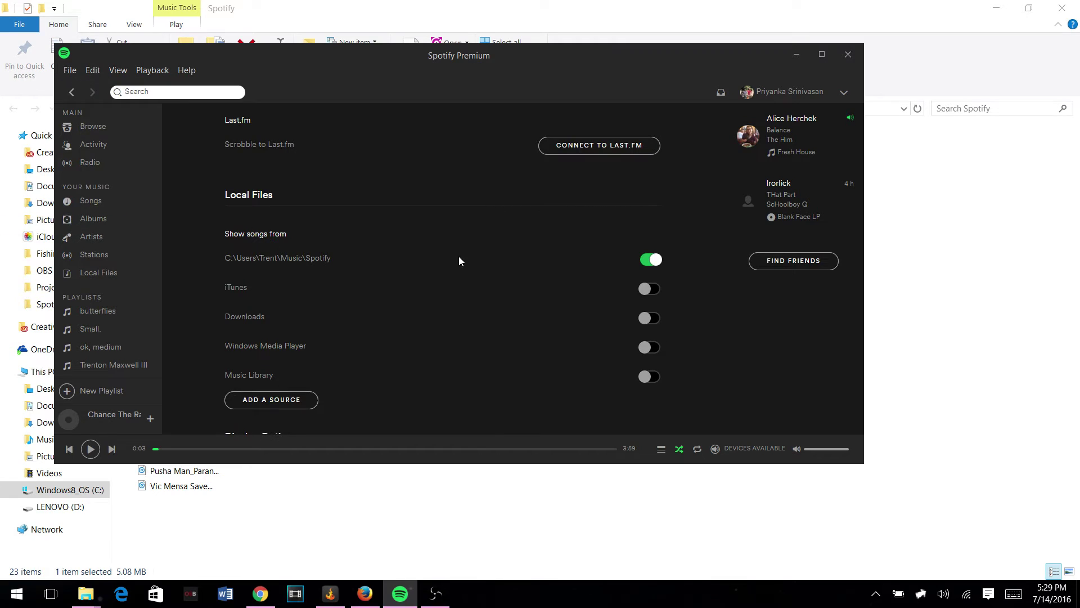
{"action": "left_click", "coordinate": [658, 263]}
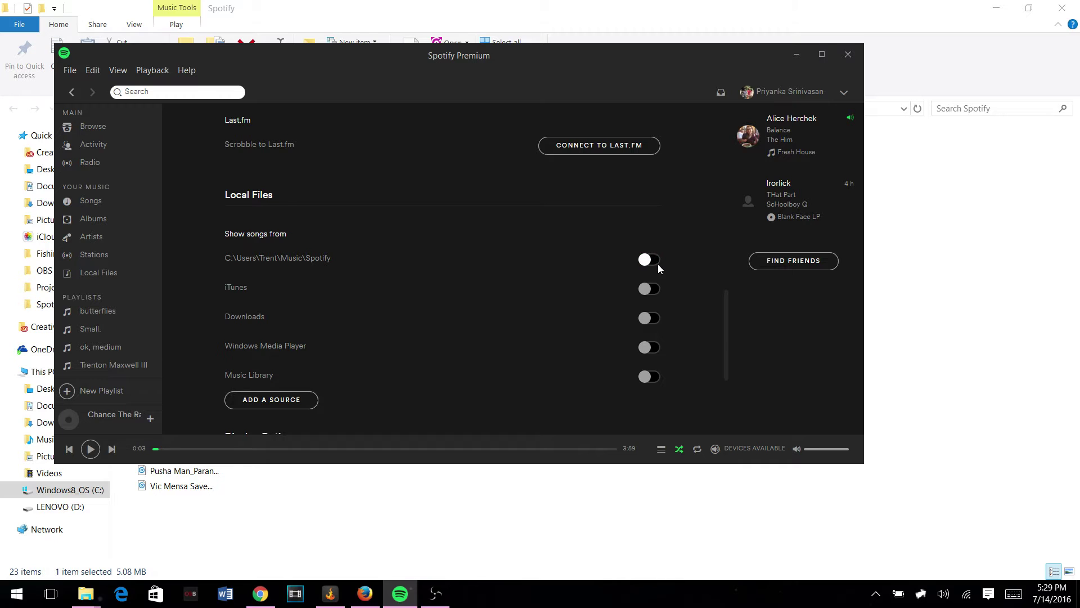
{"action": "left_click", "coordinate": [73, 274]}
- Open Properties for the 'Chance The Rapper - Everything's Good (Good Ass Outro)' MP3
{"action": "left_click", "coordinate": [386, 472]}
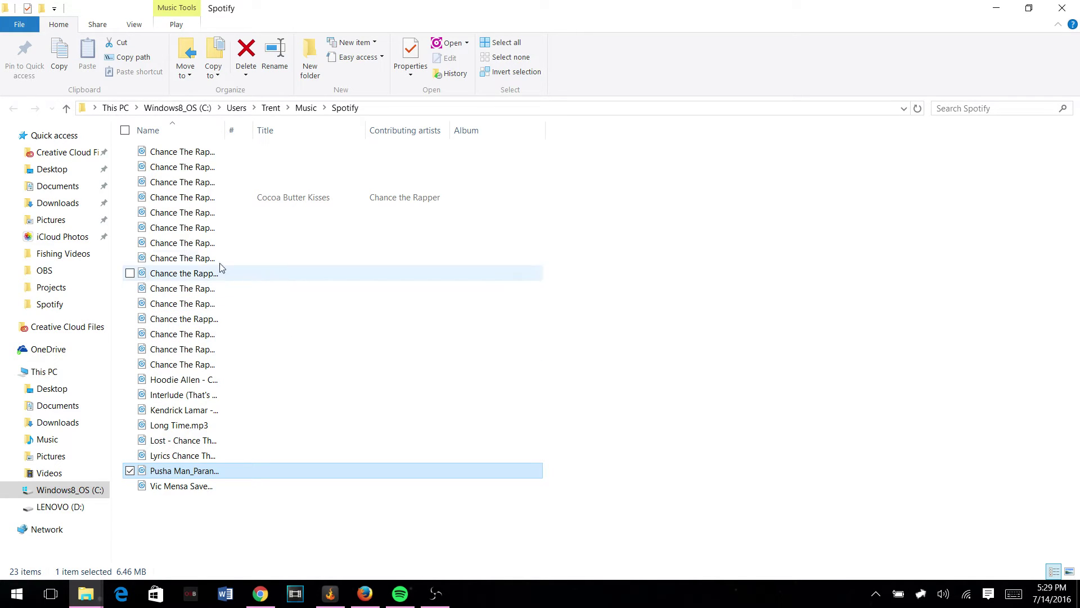
{"action": "right_click", "coordinate": [188, 228]}
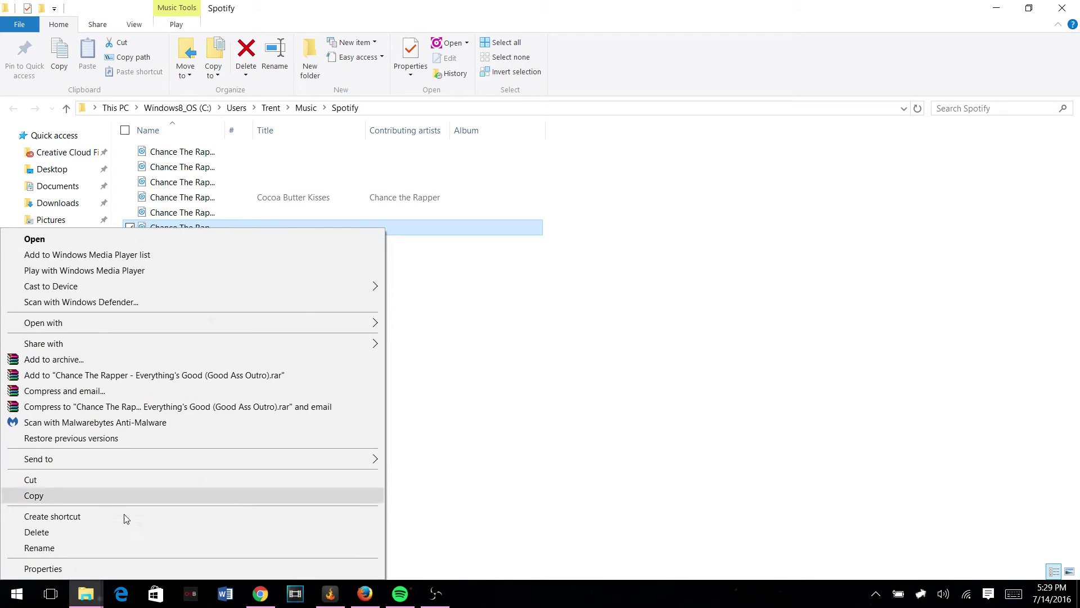
{"action": "left_click", "coordinate": [38, 569]}
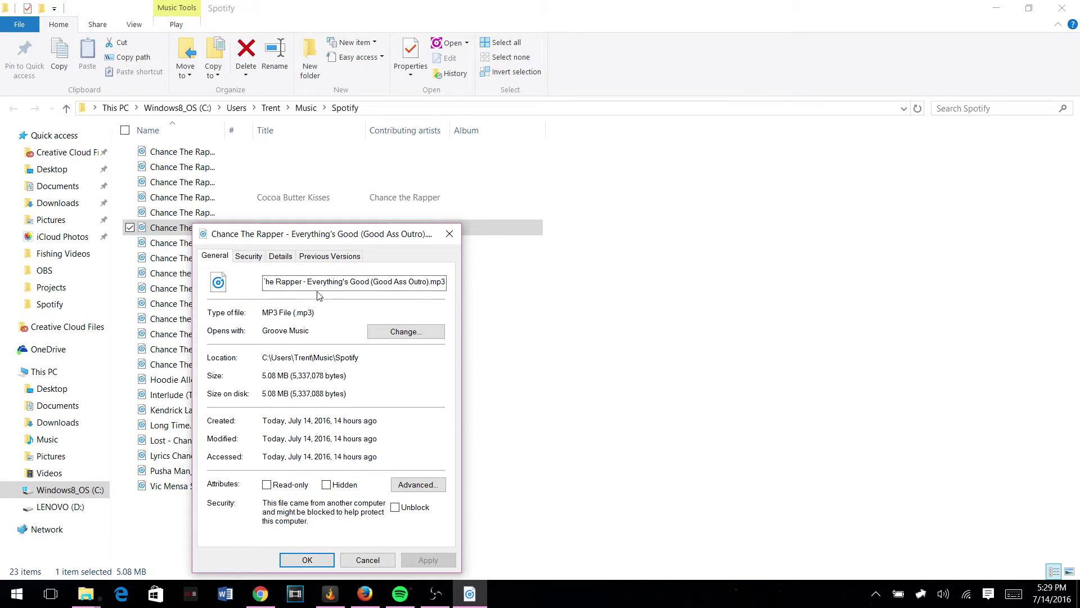
- Set the track title to 'Everything's Good (Good Ass Outro)' on the Details tab
{"action": "left_click", "coordinate": [281, 257]}
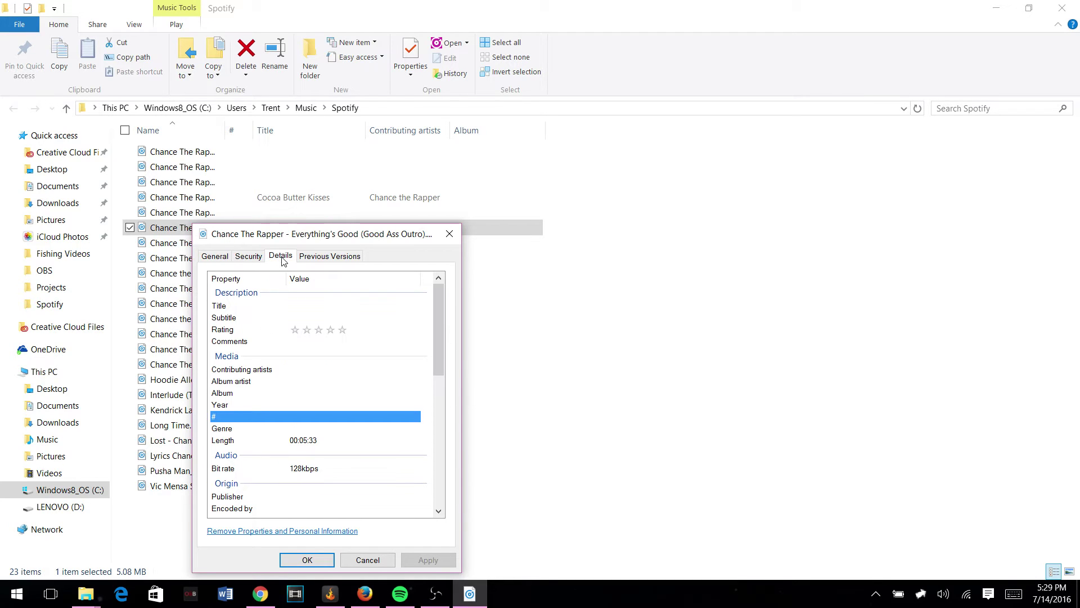
{"action": "left_click", "coordinate": [321, 256]}
{"action": "left_click", "coordinate": [273, 257]}
{"action": "left_click", "coordinate": [331, 306]}
{"action": "left_click", "coordinate": [333, 306]}
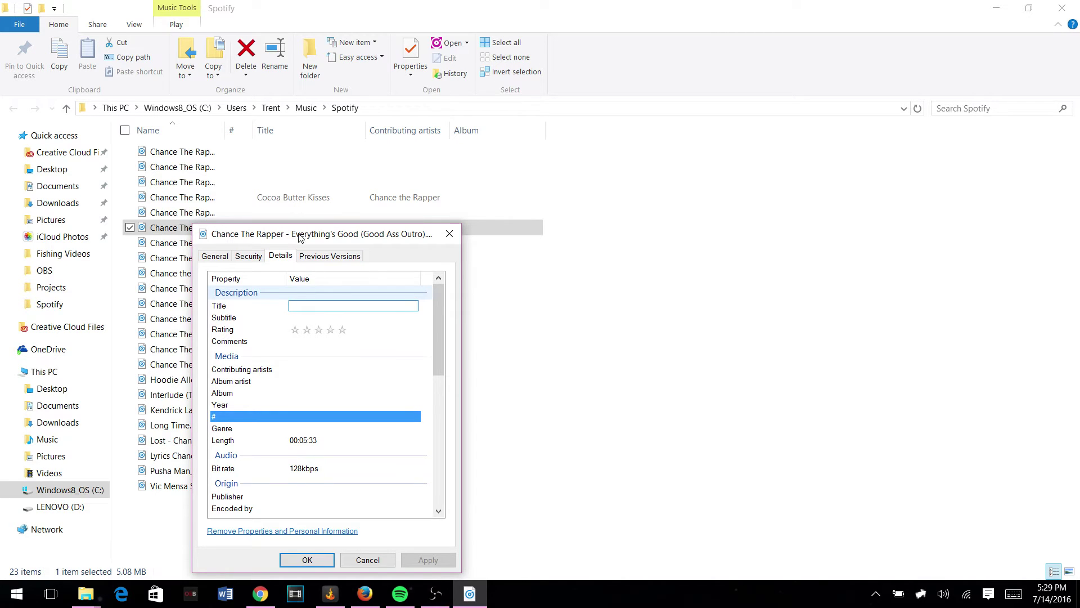
{"action": "left_click_drag", "start_coordinate": [299, 238], "coordinate": [455, 213]}
{"action": "type", "text": "Eve"}
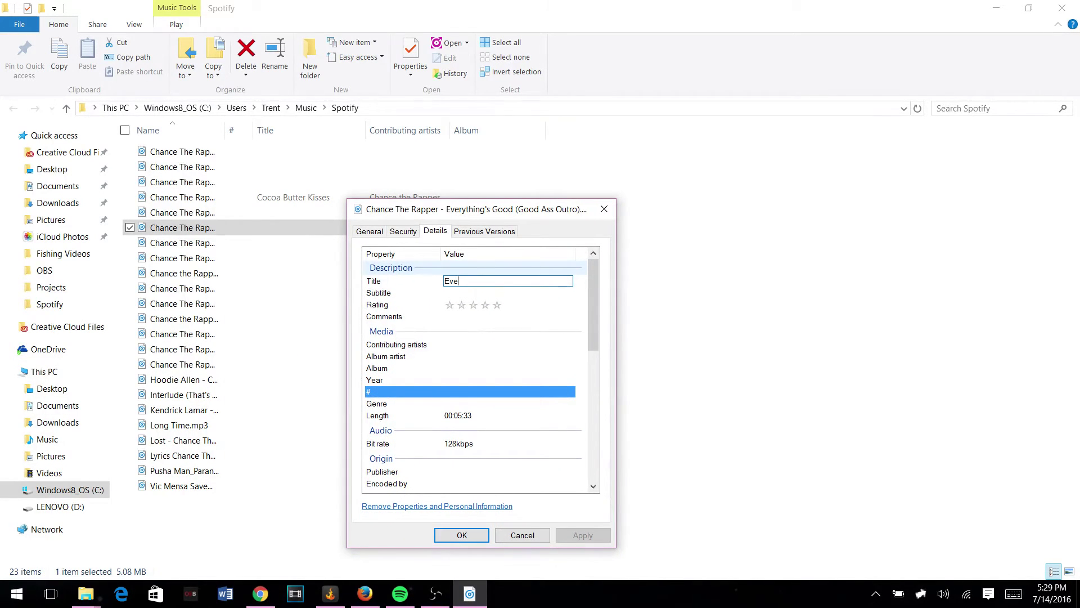
{"action": "type", "text": "rything's Goo"}
{"action": "type", "text": "d (Good A"}
{"action": "type", "text": "ss Outro"}
{"action": "key", "text": "Return"}
- Set contributing artist to Chance the Rapper, then apply and close Properties
{"action": "left_click", "coordinate": [483, 345]}
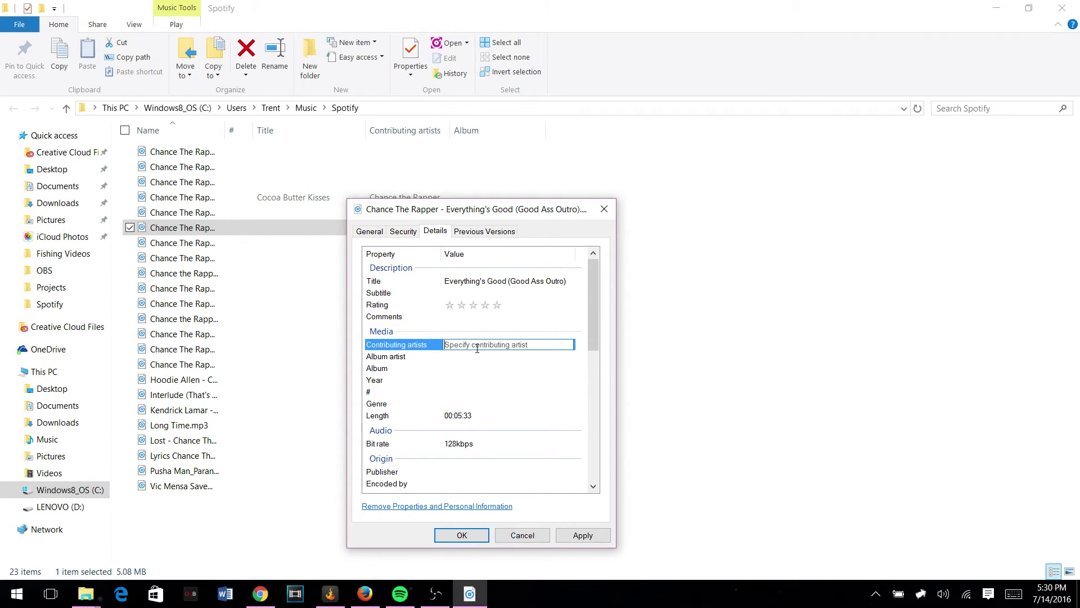
{"action": "type", "text": "Chance;"}
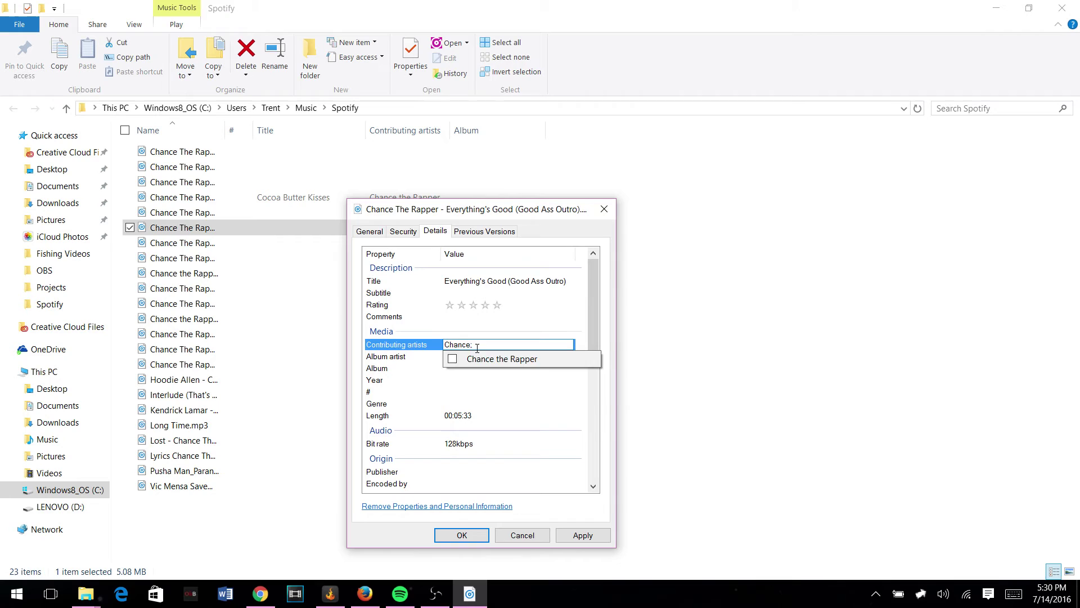
{"action": "left_click", "coordinate": [489, 359]}
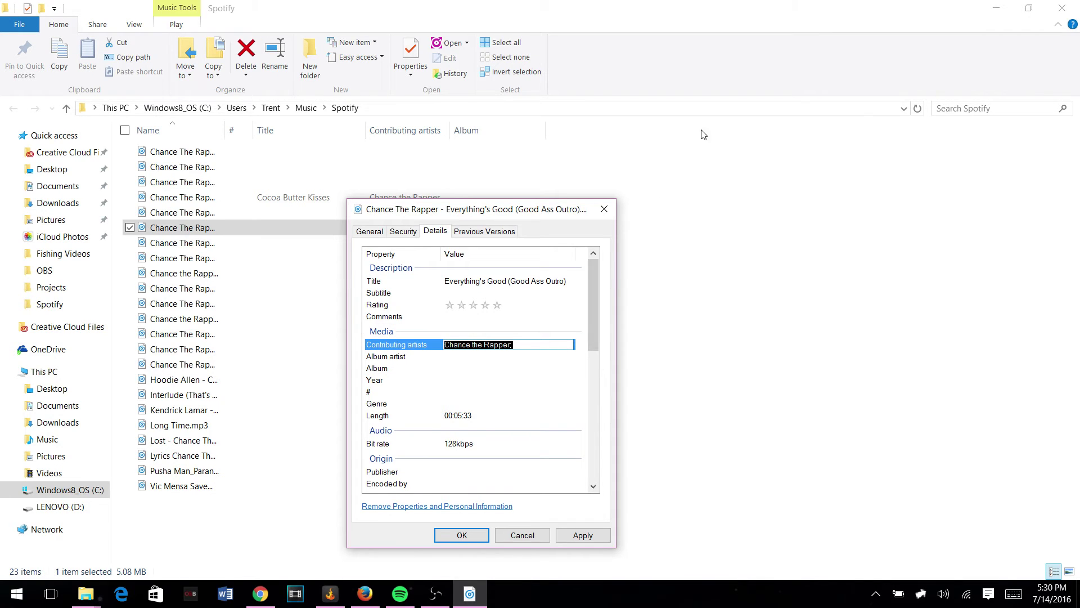
{"action": "left_click", "coordinate": [583, 535]}
{"action": "left_click", "coordinate": [459, 535]}
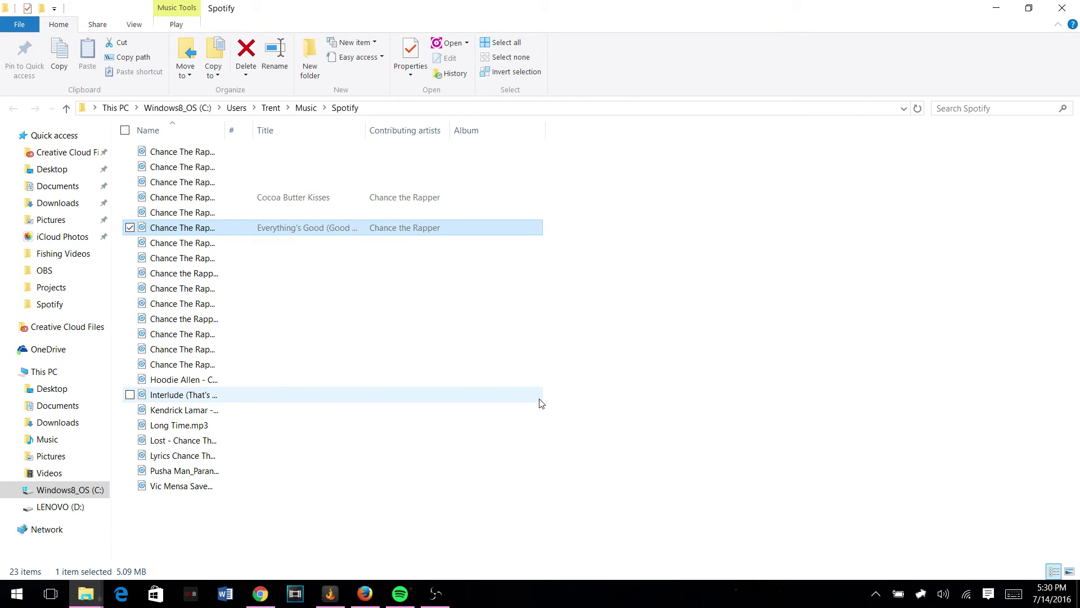
- Re-enable the C:\Users\Trent\Music\Spotify folder toggle in Spotify settings and reload Local Files
{"action": "left_click", "coordinate": [400, 593]}
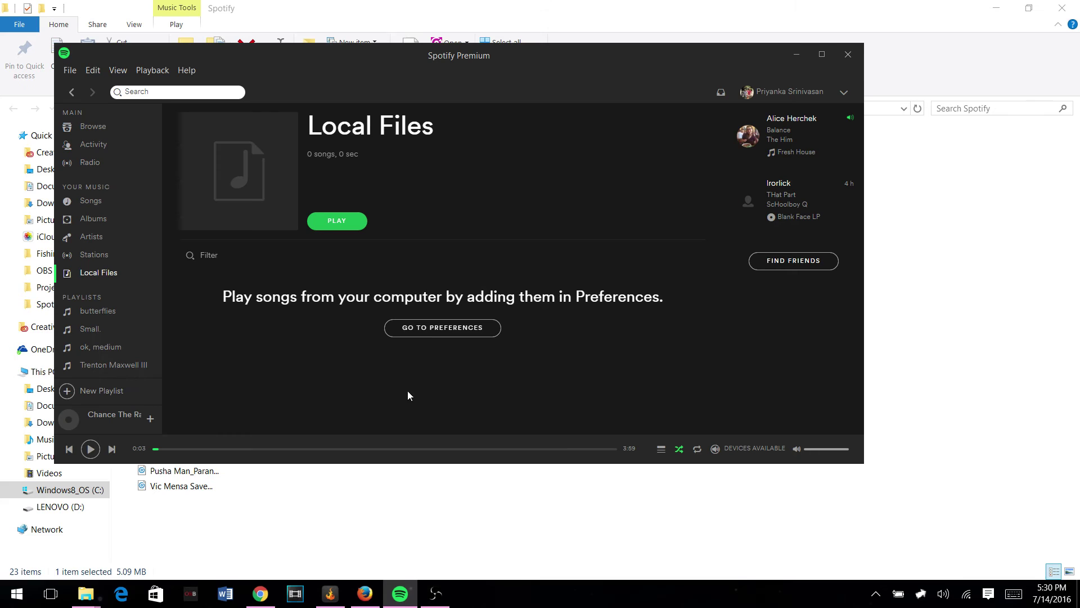
{"action": "left_click", "coordinate": [118, 69]}
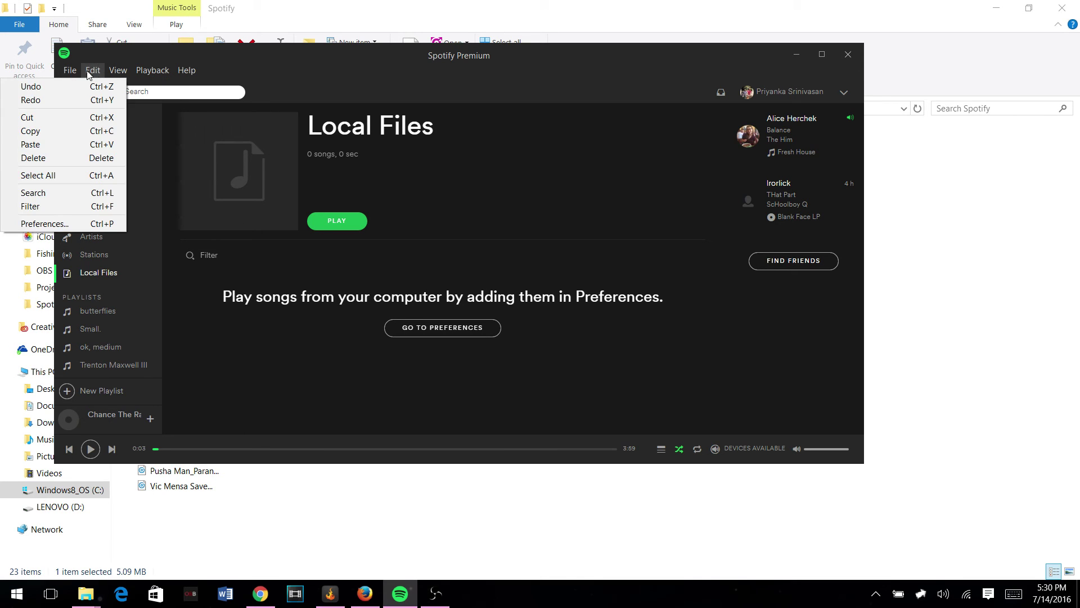
{"action": "left_click", "coordinate": [46, 223]}
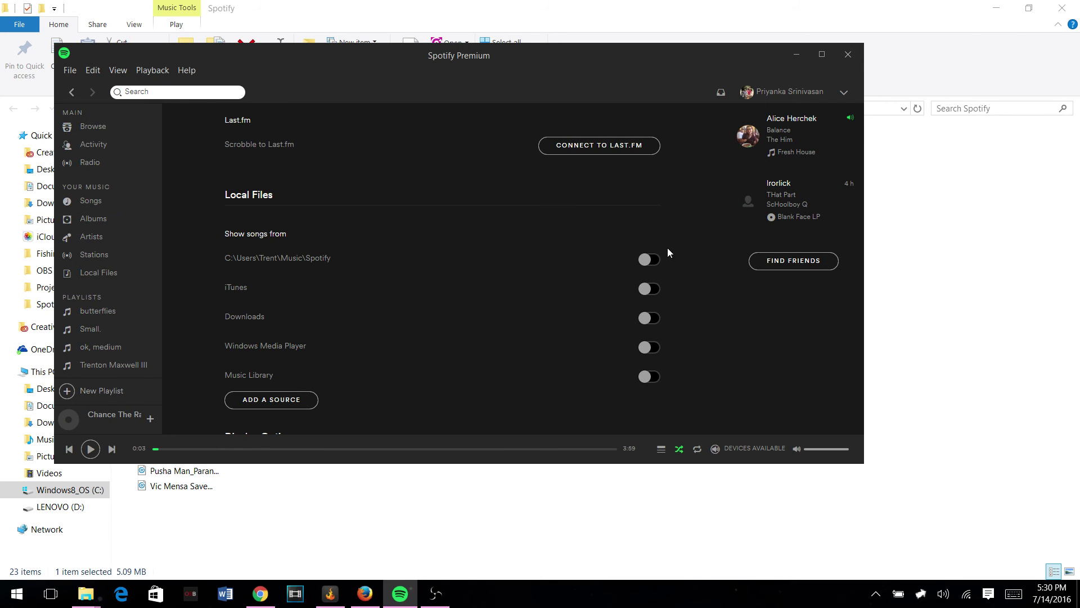
{"action": "left_click", "coordinate": [653, 260]}
{"action": "left_click", "coordinate": [115, 278]}
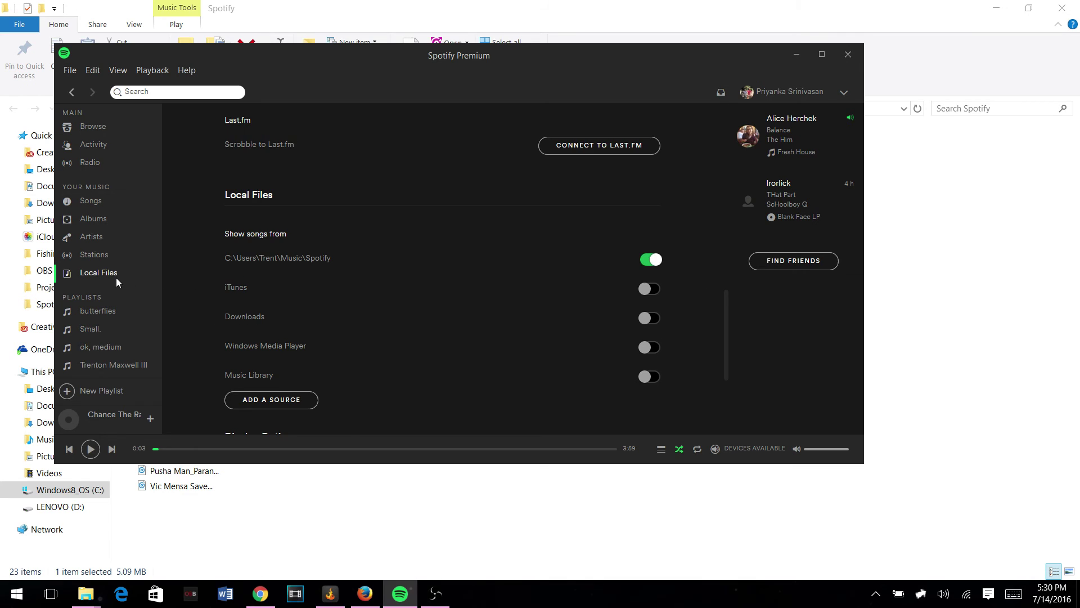
{"action": "scroll", "coordinate": [602, 312], "scroll_direction": "down", "scroll_amount": 3}
{"action": "scroll", "coordinate": [600, 317], "scroll_direction": "down", "scroll_amount": 2}
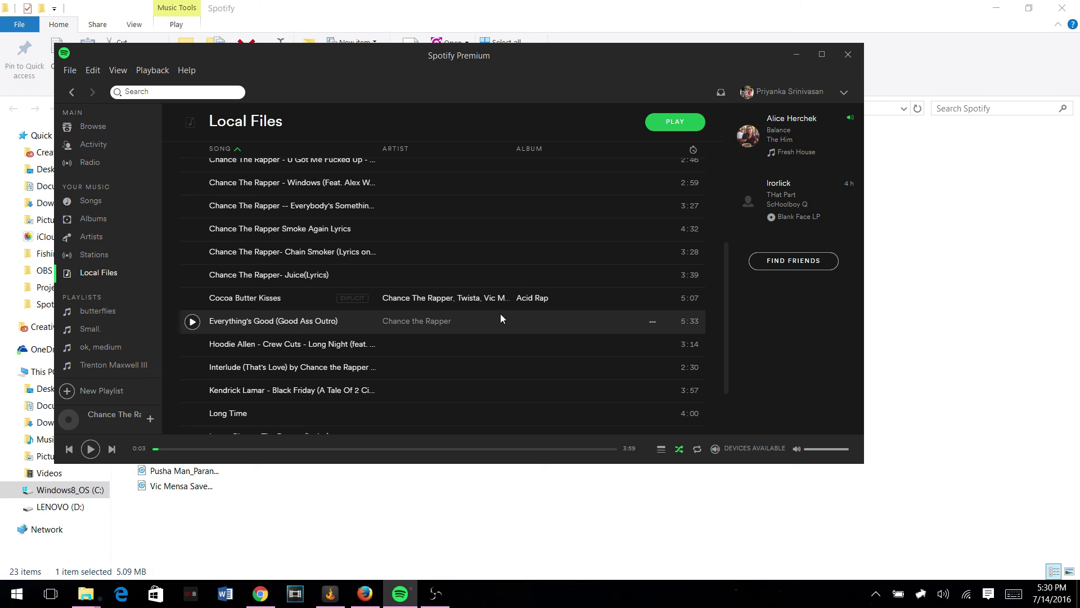
{"action": "scroll", "coordinate": [509, 266], "scroll_direction": "up", "scroll_amount": 5}
{"action": "scroll", "coordinate": [509, 263], "scroll_direction": "down", "scroll_amount": 5}
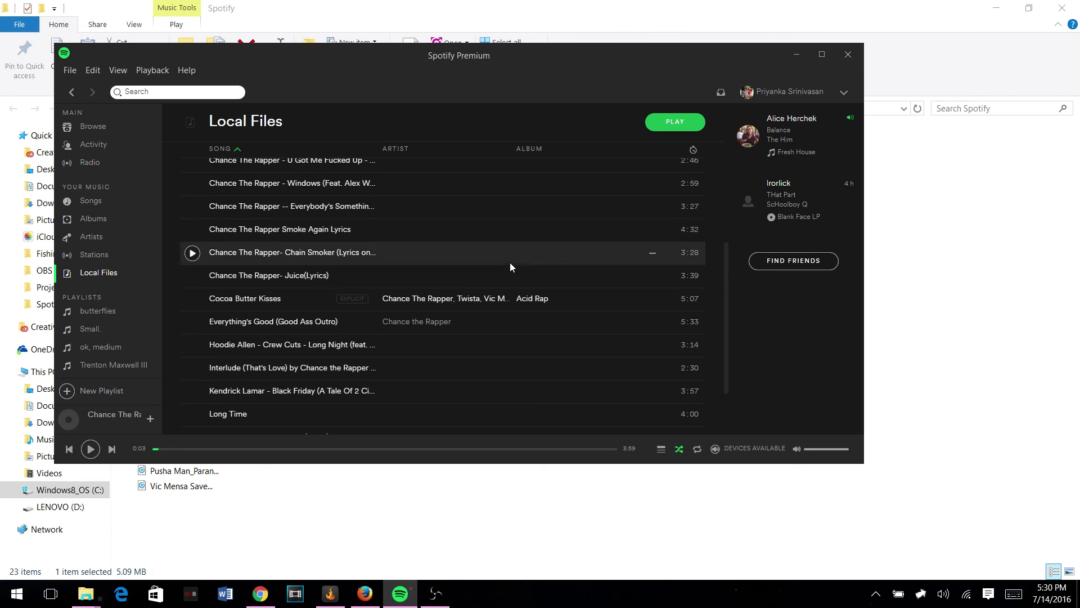